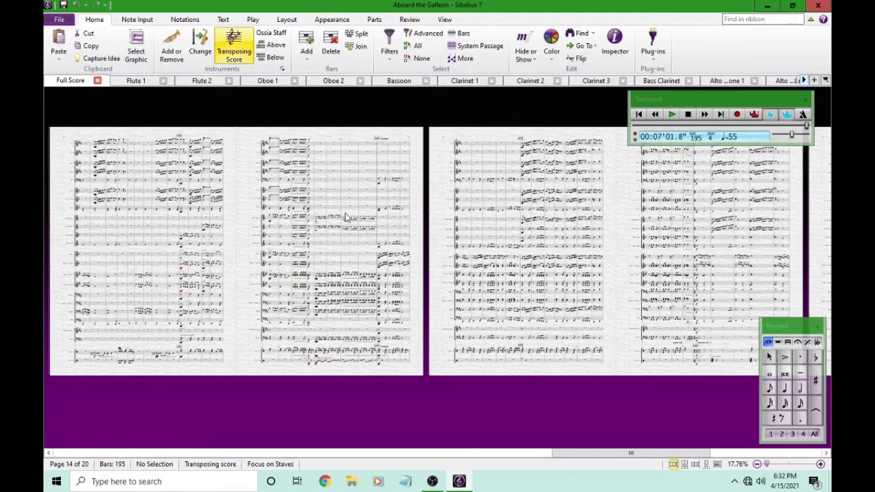
Step: Uncheck 'Play music' under When Sibelius 7 Starts in the Other preferences and confirm
left_click(60, 19)
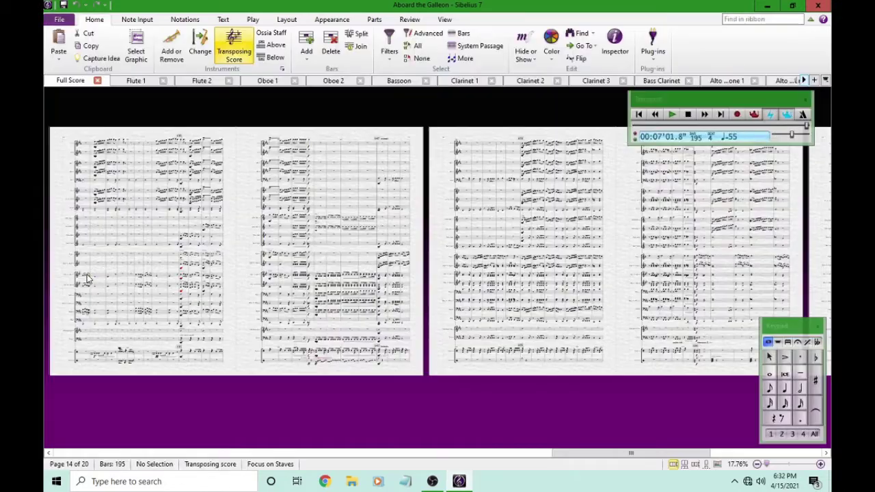
left_click(85, 271)
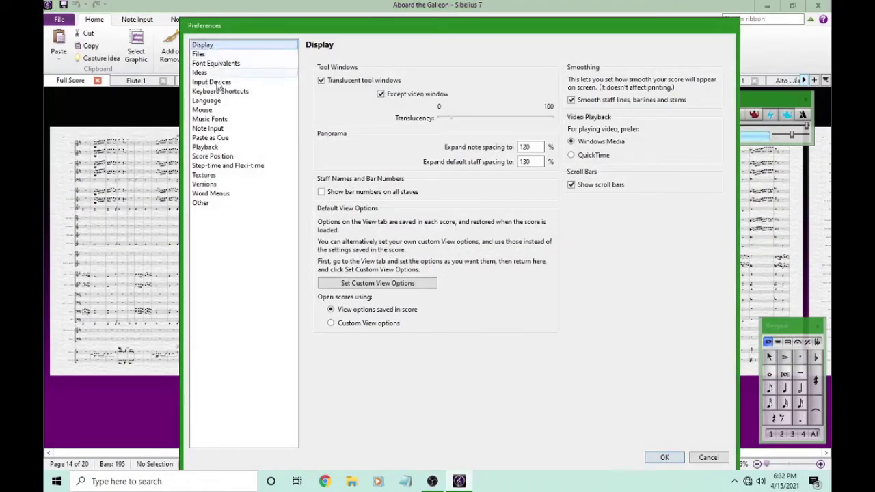
left_click(209, 203)
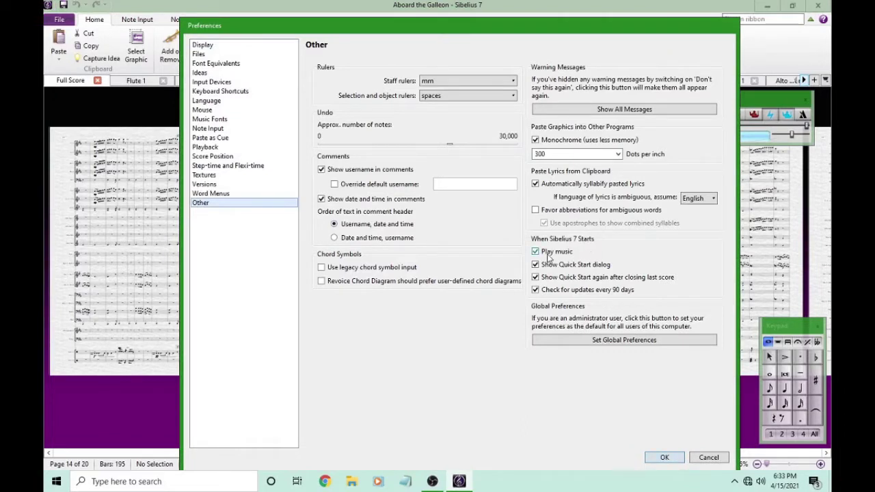
left_click(537, 252)
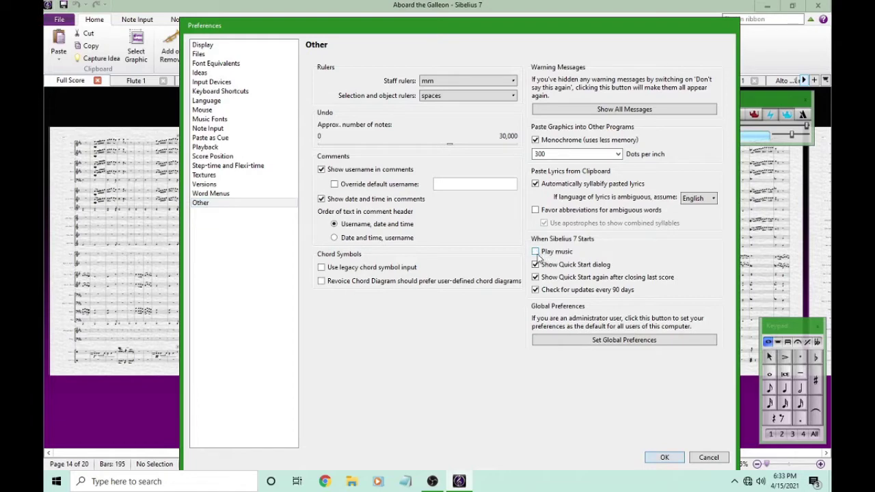
left_click(663, 457)
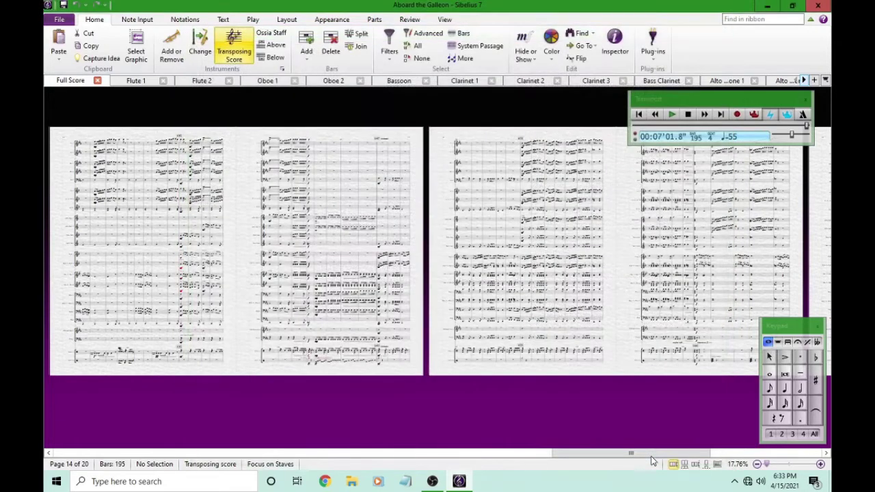
left_click(820, 464)
left_click(821, 464)
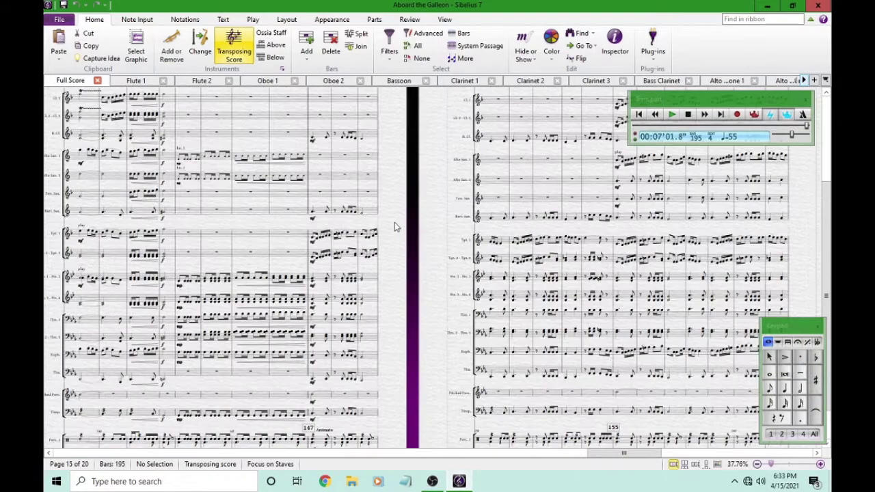
scroll(394, 222, "down", 5)
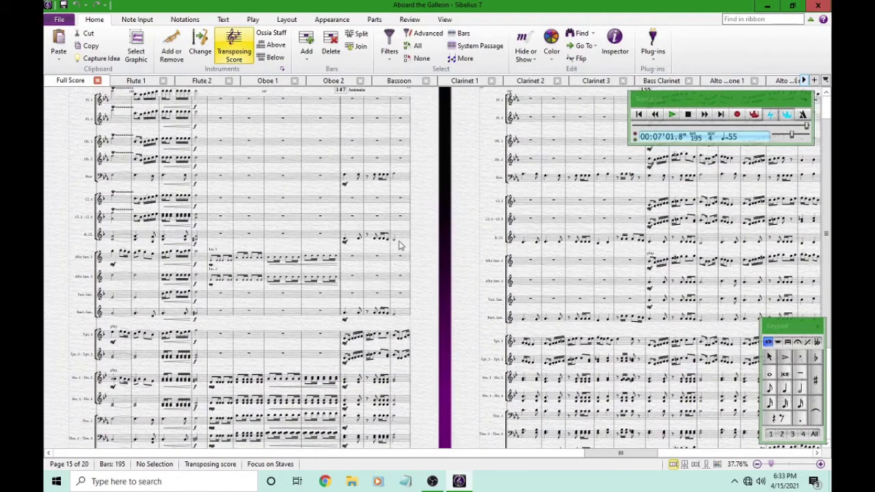
left_click_drag(431, 231, 408, 234)
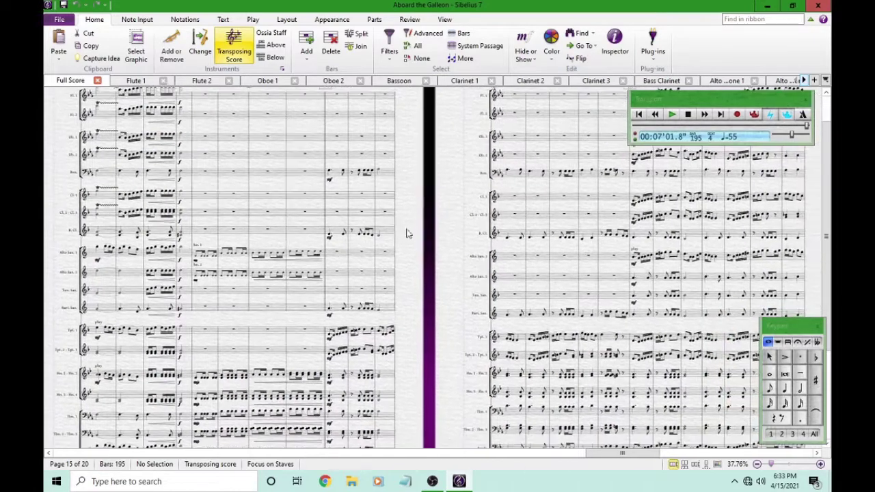
left_click(758, 465)
left_click(758, 464)
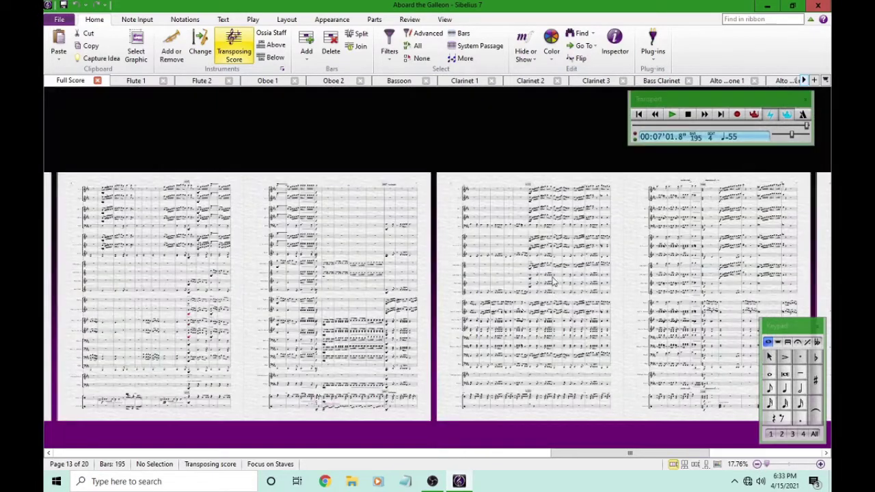
left_click_drag(462, 131, 460, 88)
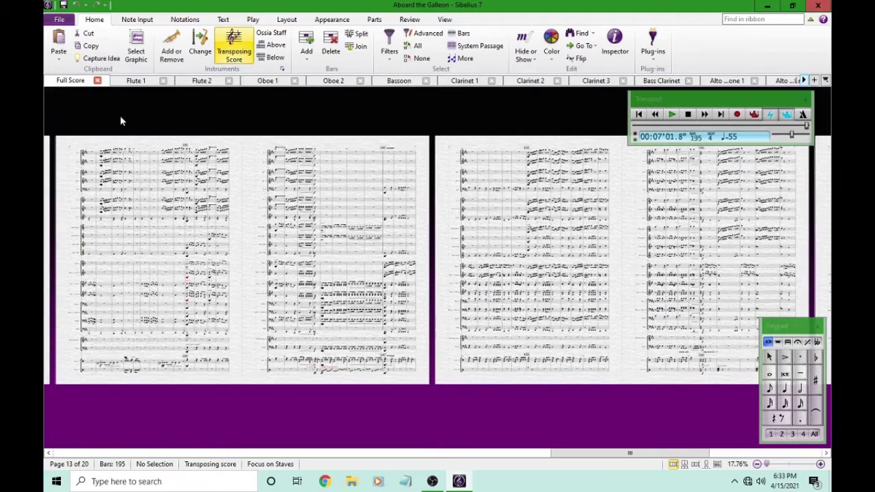
Step: In the Textures preferences, try the coffee-stained paper texture on the score
left_click(57, 21)
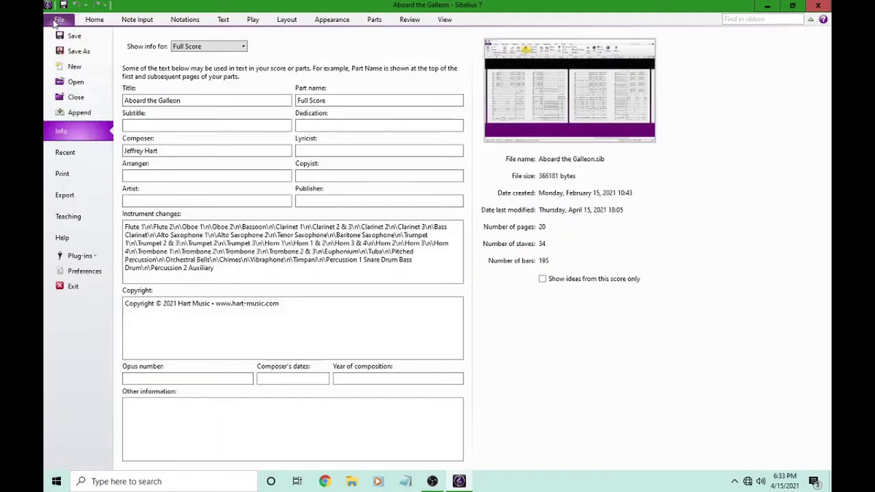
left_click(84, 271)
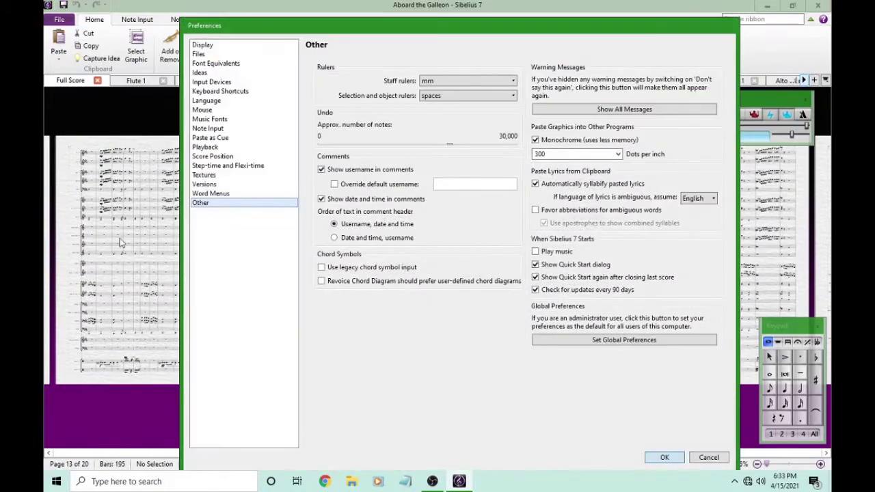
left_click(226, 180)
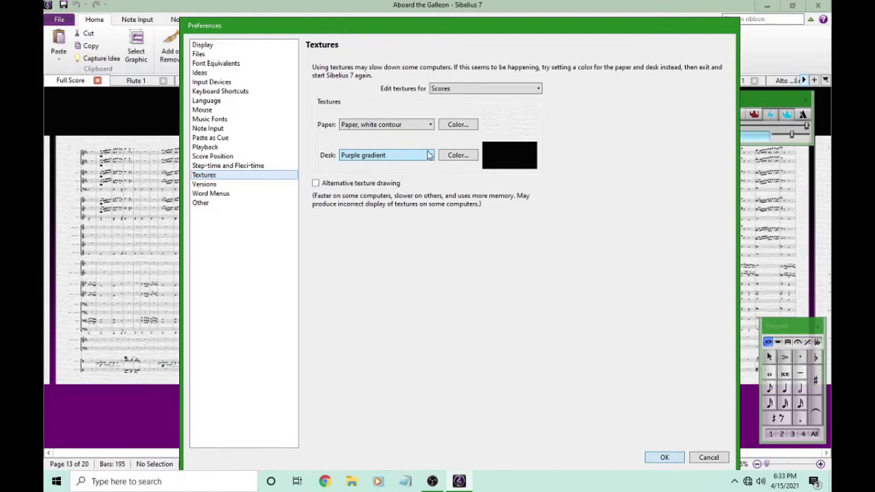
left_click(425, 127)
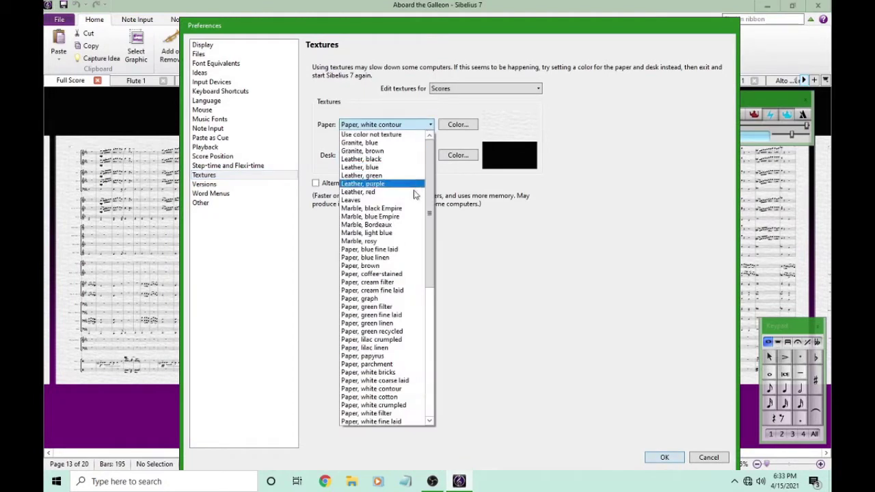
left_click(401, 276)
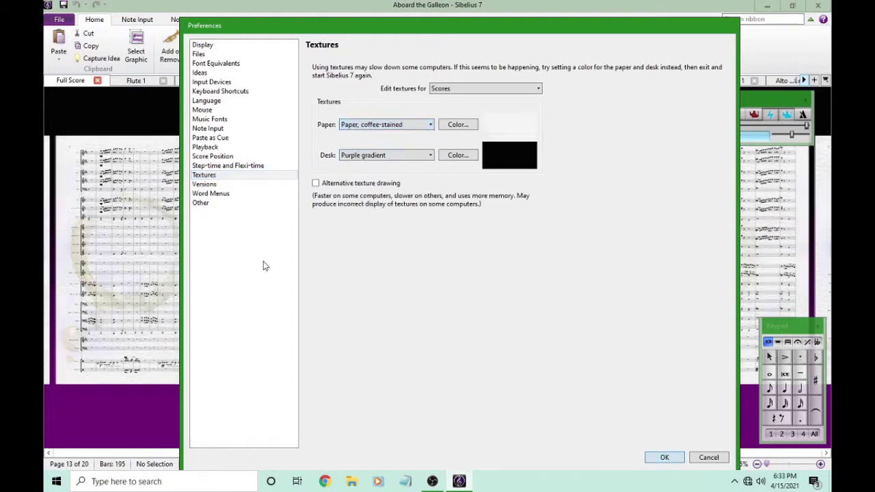
Step: Try graph paper and purple leather paper textures, settling on 'Slate, blue'
left_click(410, 127)
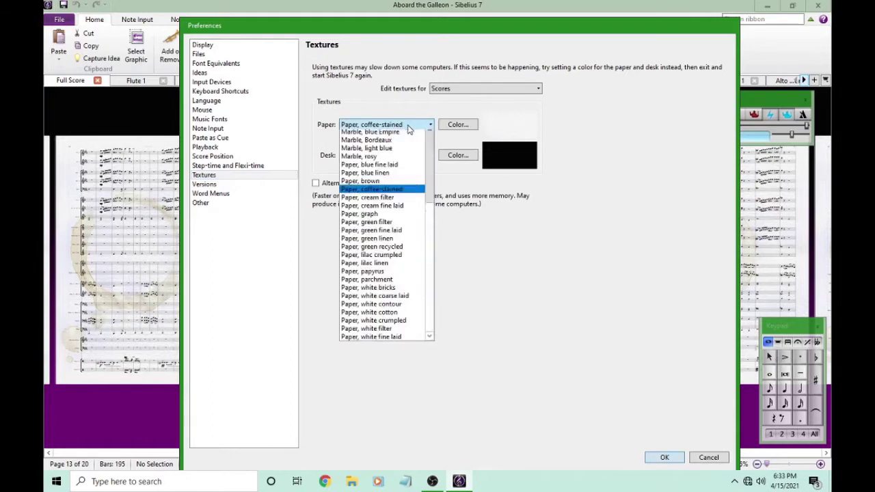
left_click(383, 299)
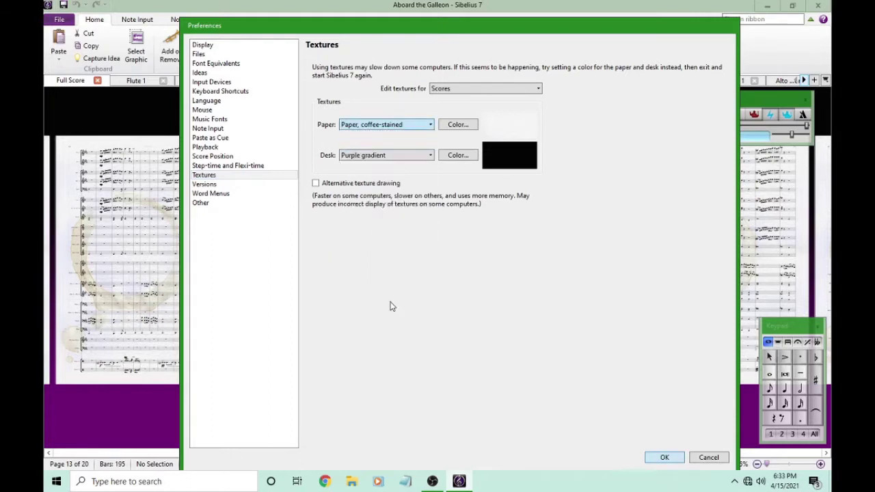
left_click(423, 126)
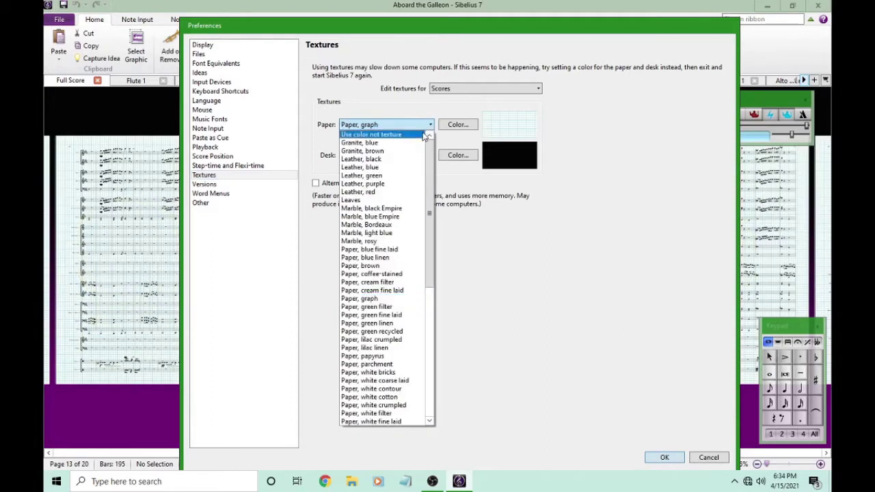
left_click(406, 184)
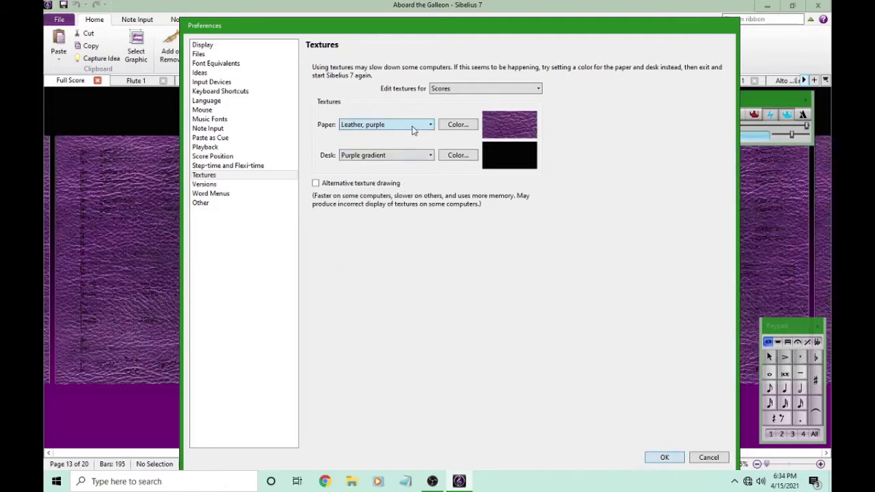
left_click(410, 127)
left_click_drag(430, 259, 433, 367)
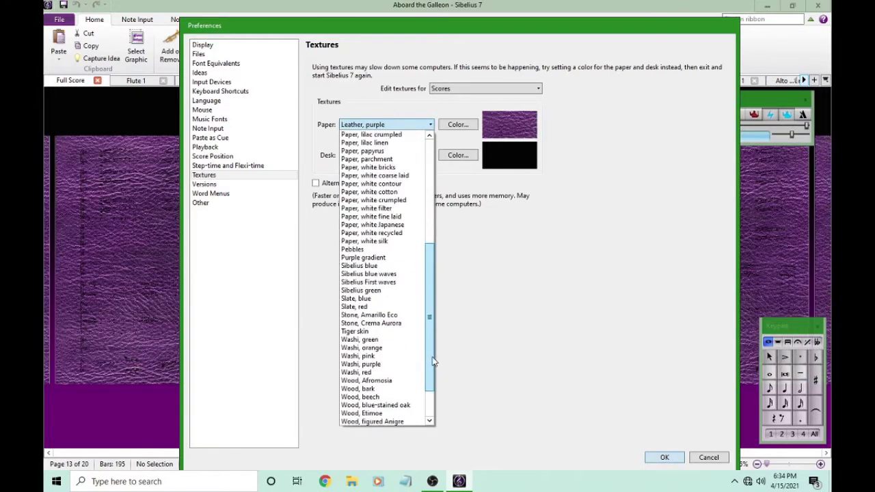
left_click(387, 300)
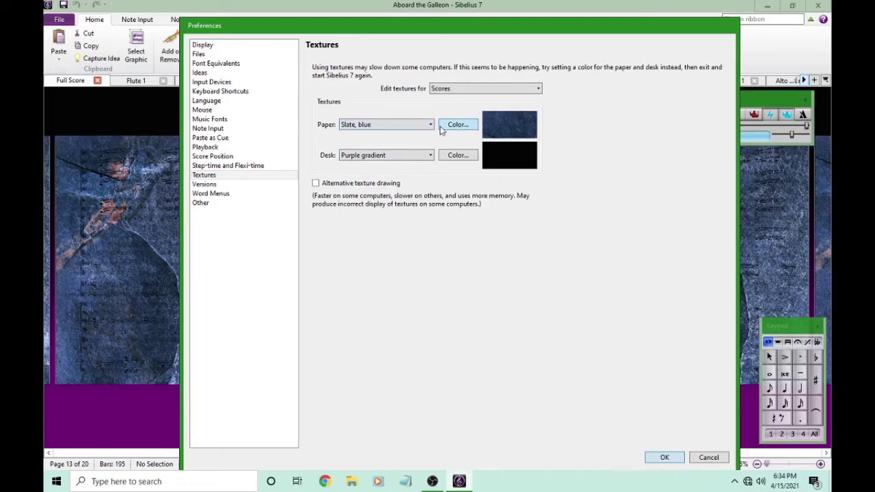
Step: Replace the paper texture with a plain beige colour (RGB 218, 209, 185)
left_click(468, 125)
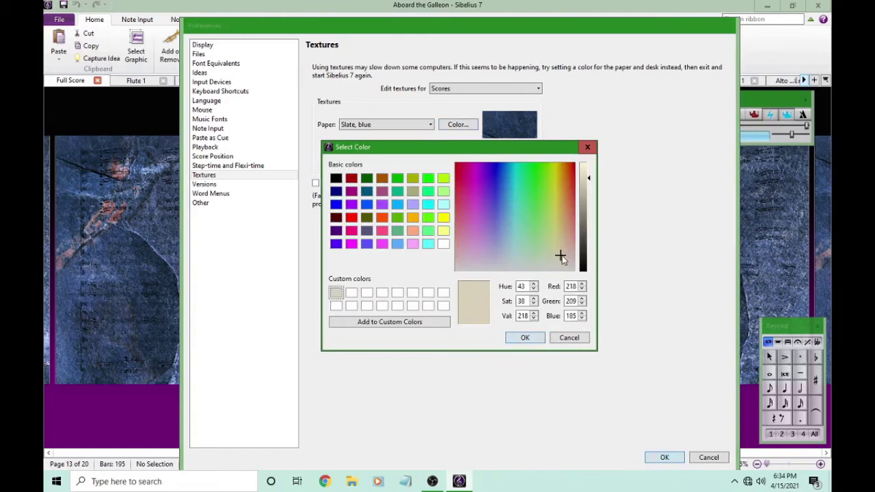
left_click_drag(533, 264, 562, 252)
mouse_move(586, 179)
left_mouse_down()
mouse_move(586, 169)
mouse_move(587, 233)
mouse_move(591, 164)
mouse_move(593, 173)
left_mouse_up()
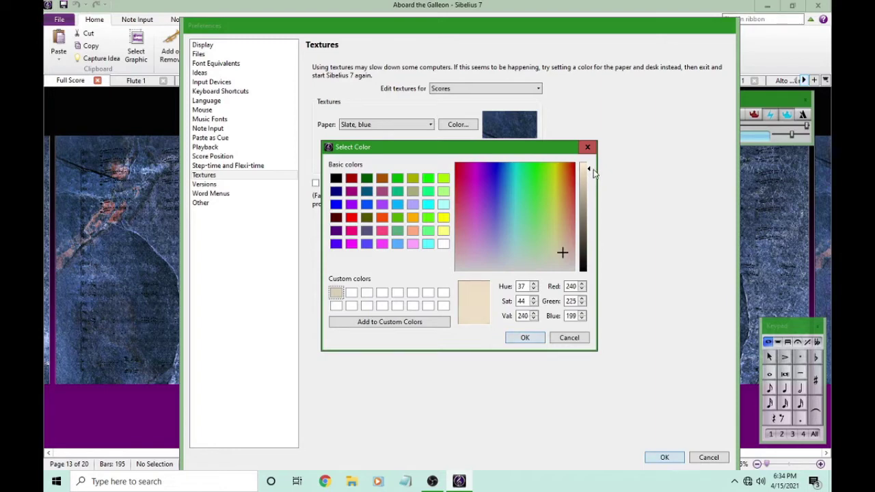
left_click(336, 293)
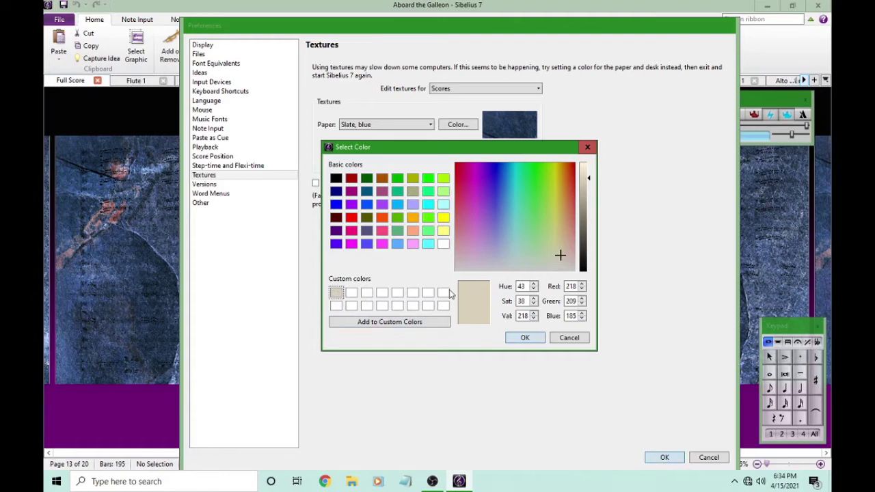
left_click(524, 339)
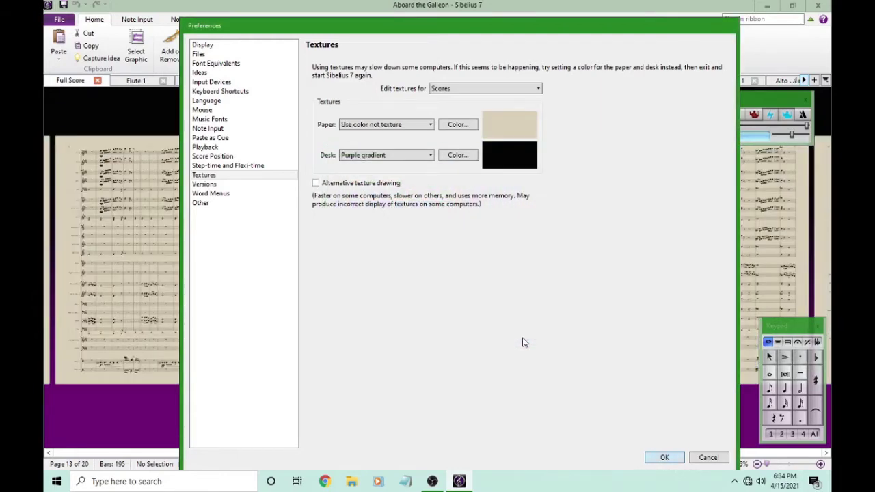
left_click(655, 458)
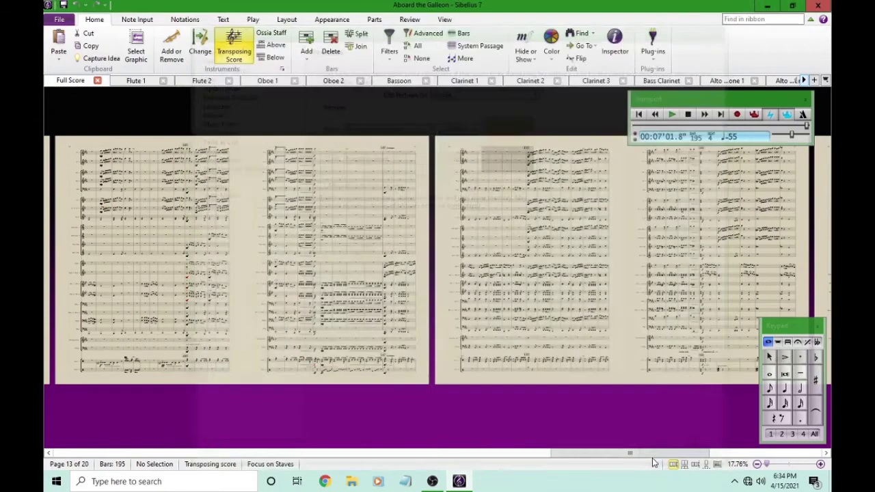
left_click(820, 464)
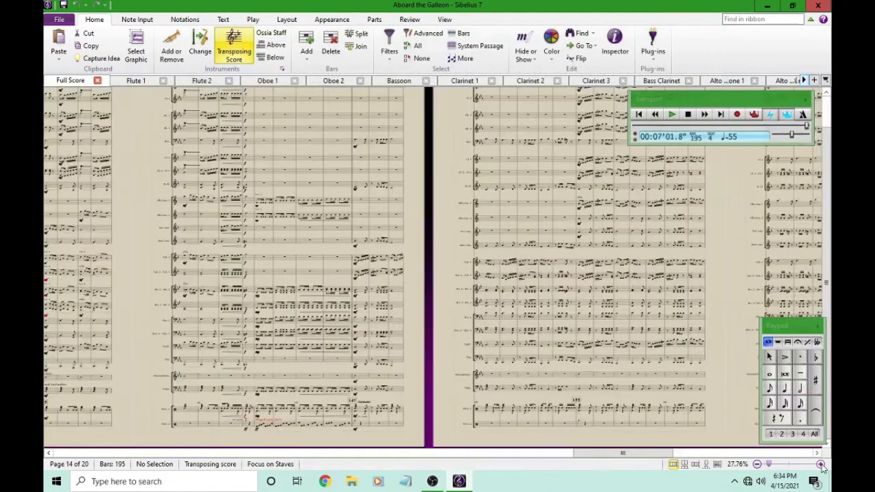
left_click(820, 464)
left_click(820, 465)
left_click_drag(401, 221, 444, 379)
left_click(756, 464)
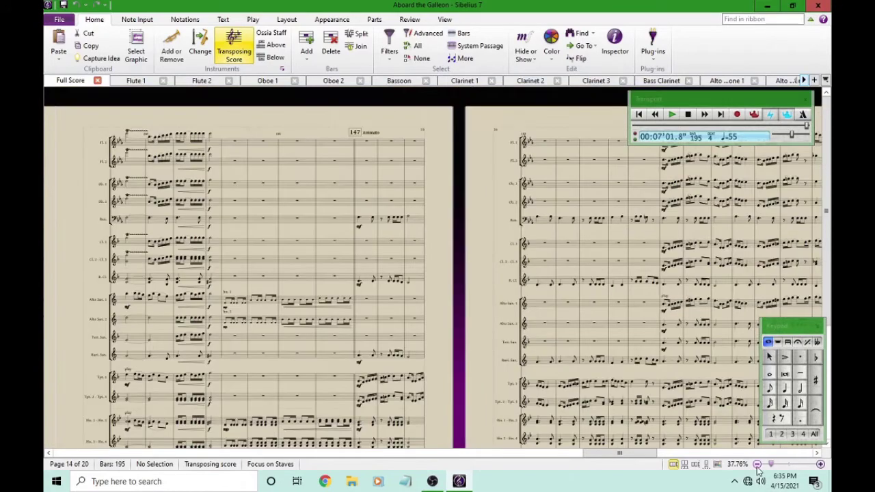
left_click(756, 465)
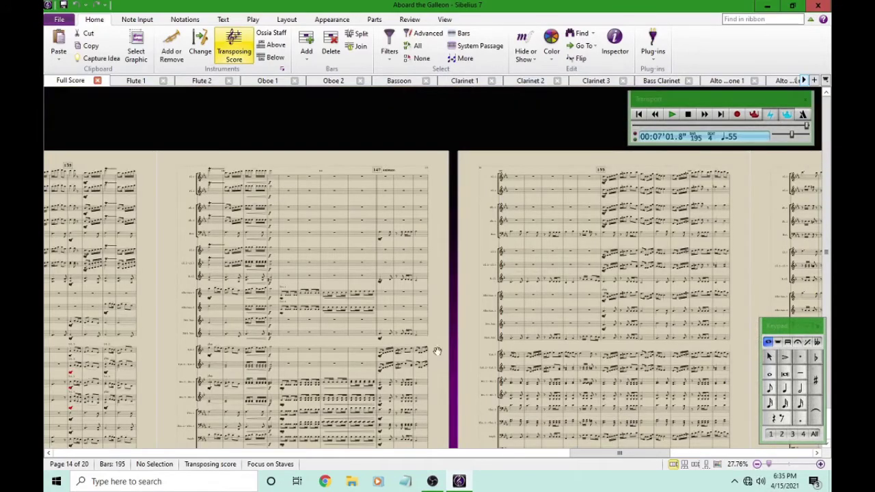
left_click_drag(437, 352, 432, 263)
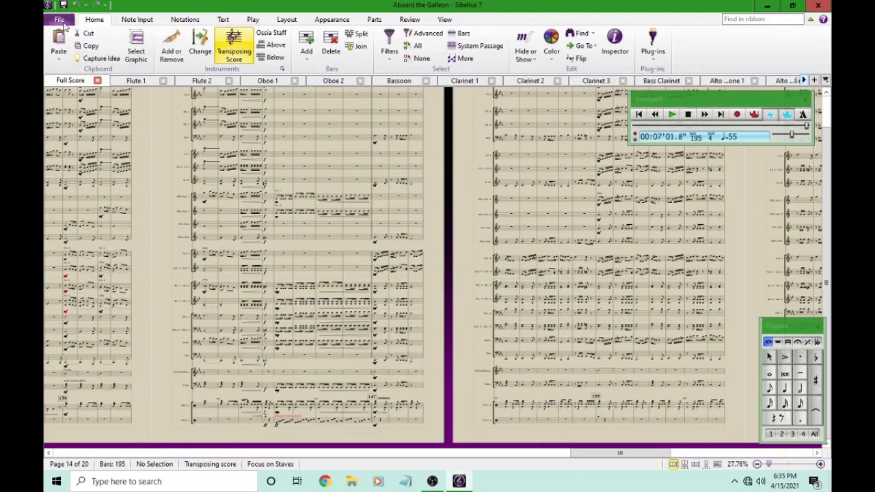
left_click(757, 465)
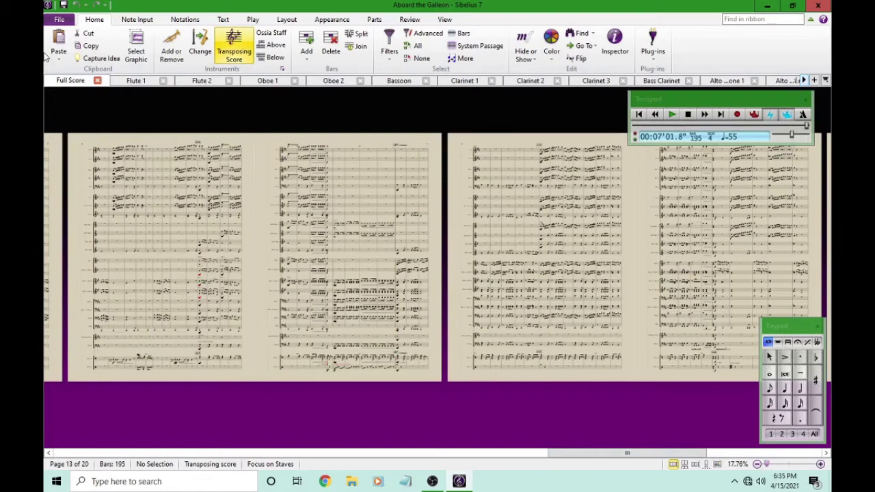
Step: Try the 'Marble, black Empire' desk texture, then apply 'Wood, Louro Preto' instead
left_click(57, 20)
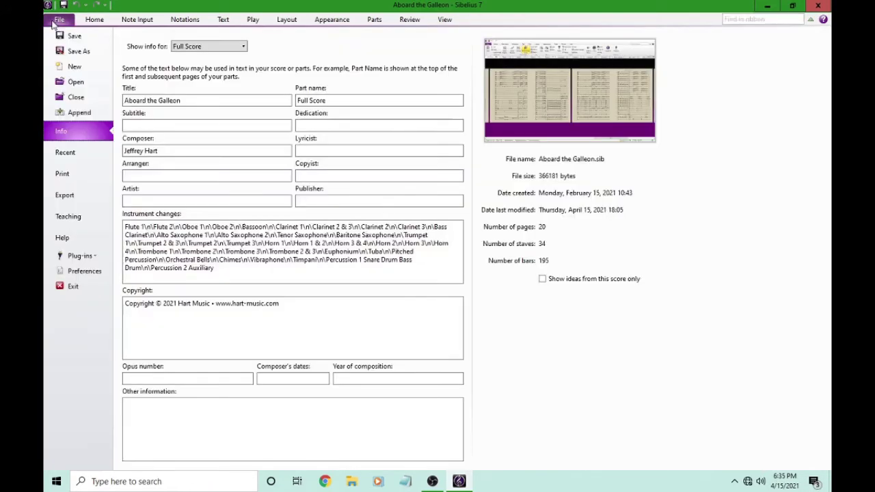
left_click(94, 274)
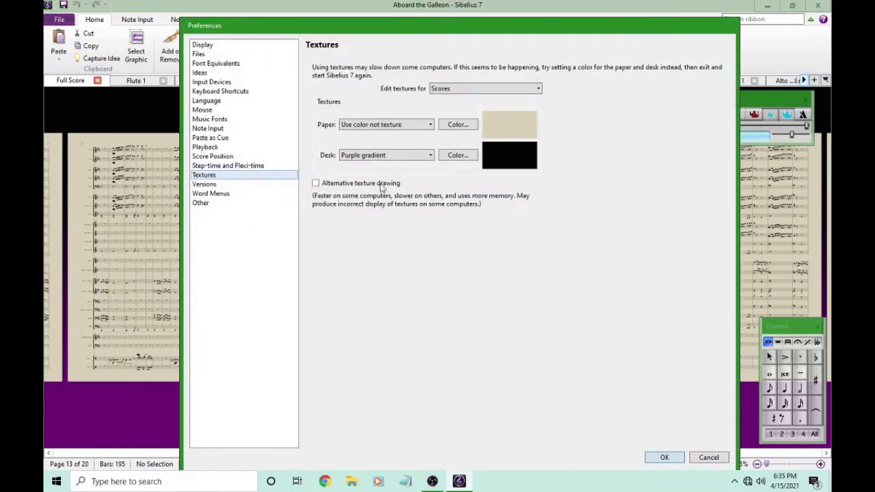
left_click(423, 156)
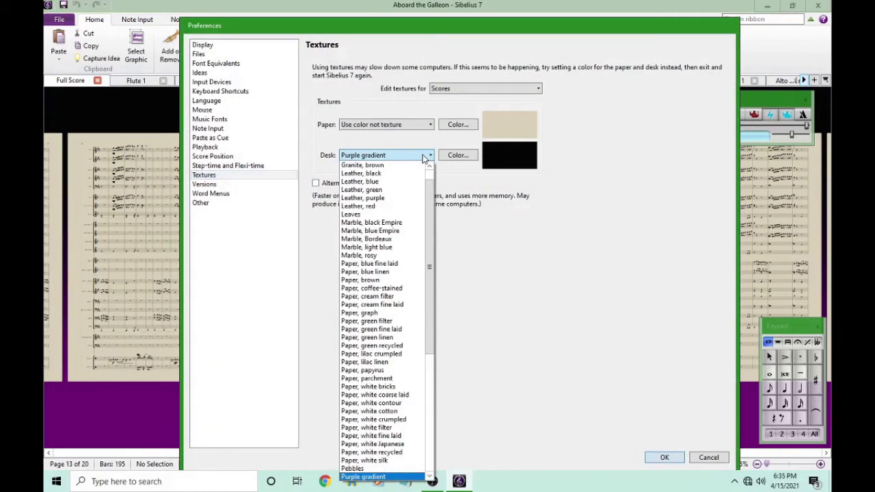
left_click(403, 229)
left_click(399, 159)
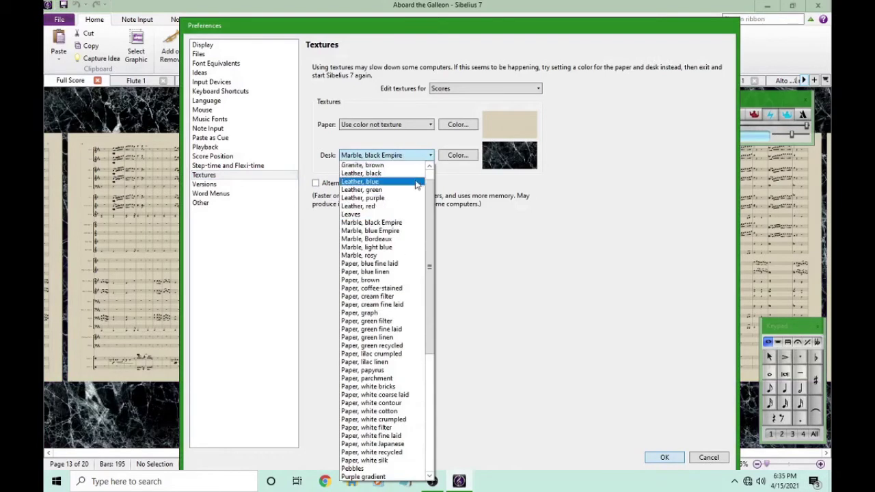
left_click_drag(426, 277, 436, 399)
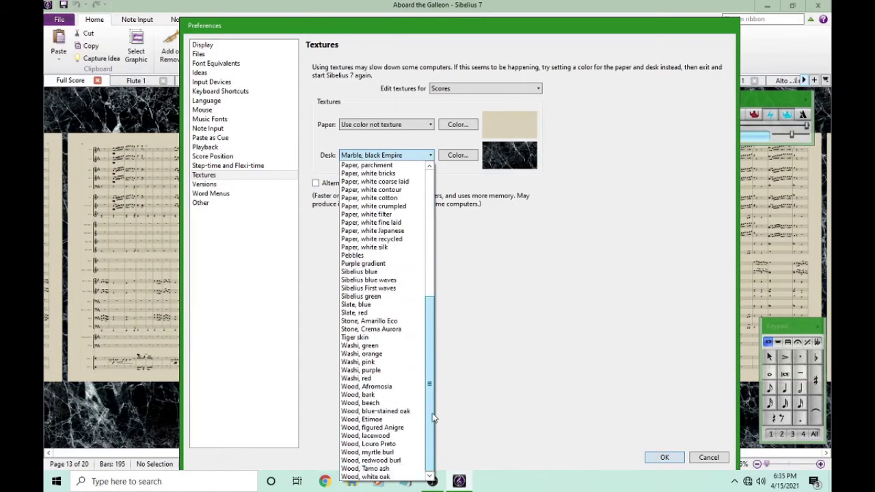
left_click(362, 445)
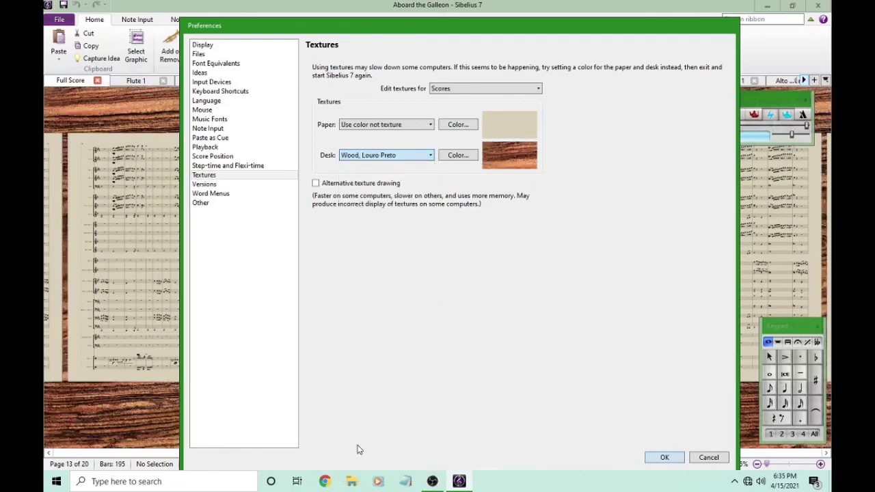
left_click(665, 458)
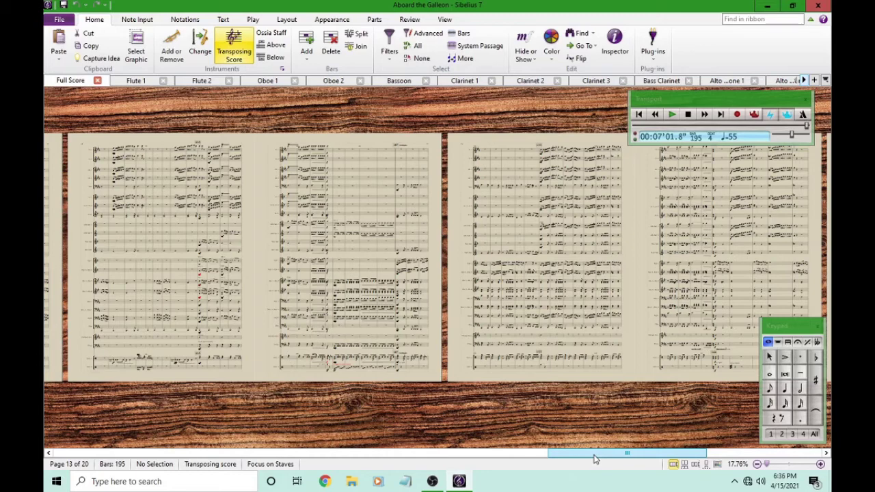
left_click(59, 19)
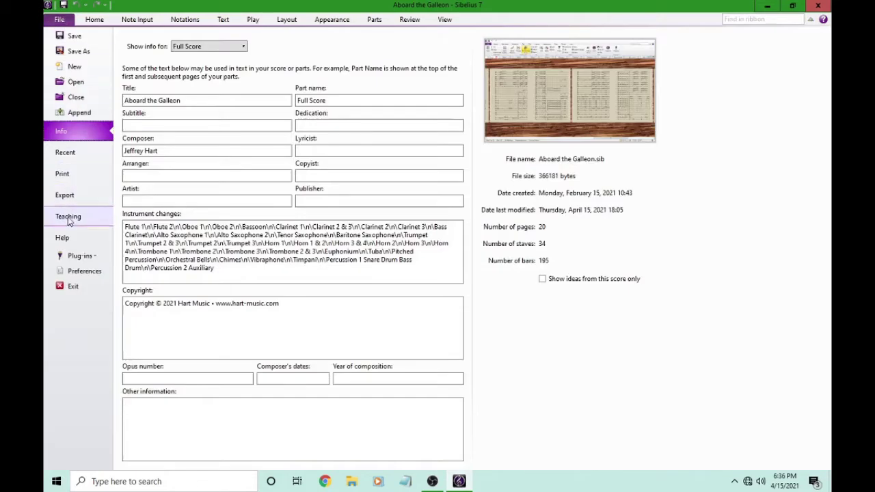
left_click(81, 270)
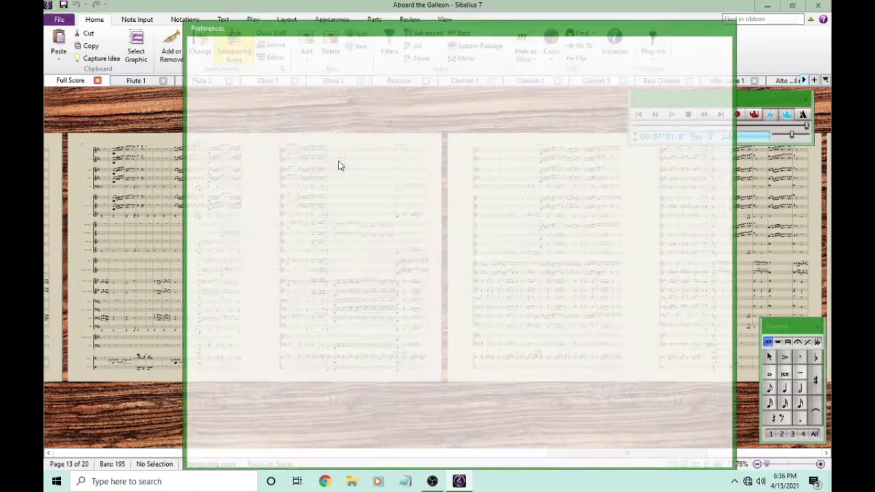
left_click(480, 88)
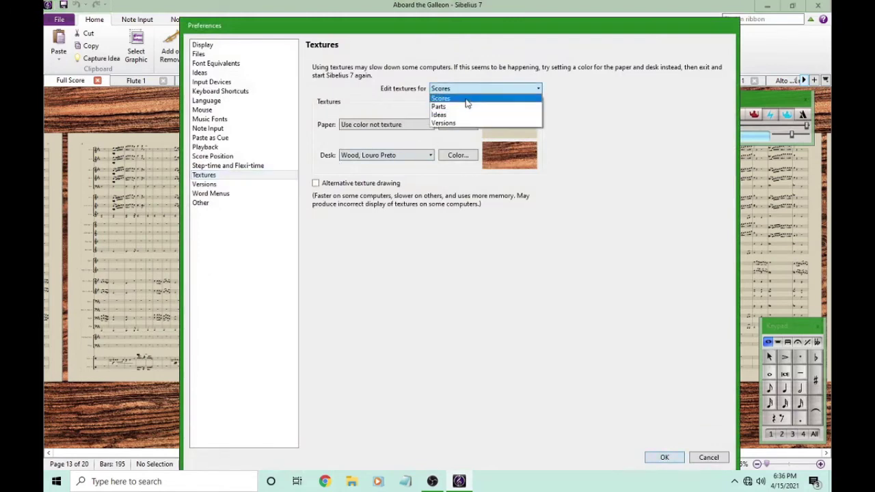
left_click(443, 100)
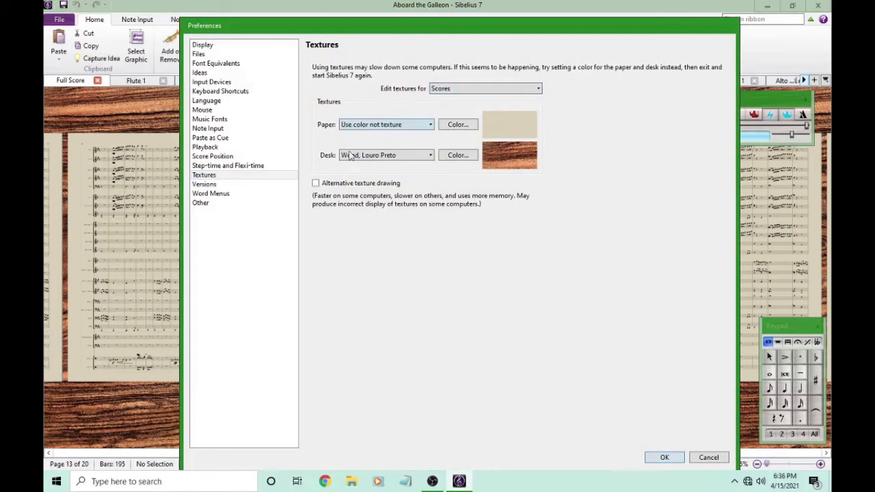
left_click(448, 90)
left_click(453, 108)
left_click(466, 89)
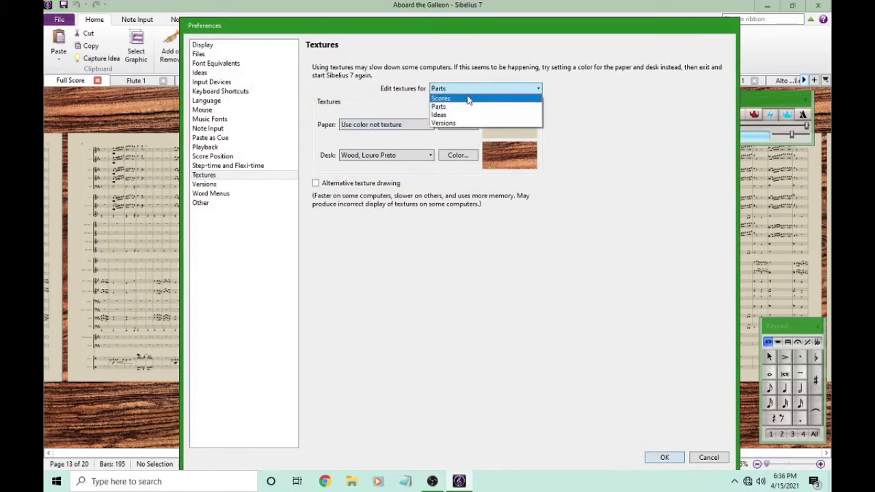
left_click(468, 96)
left_click(662, 457)
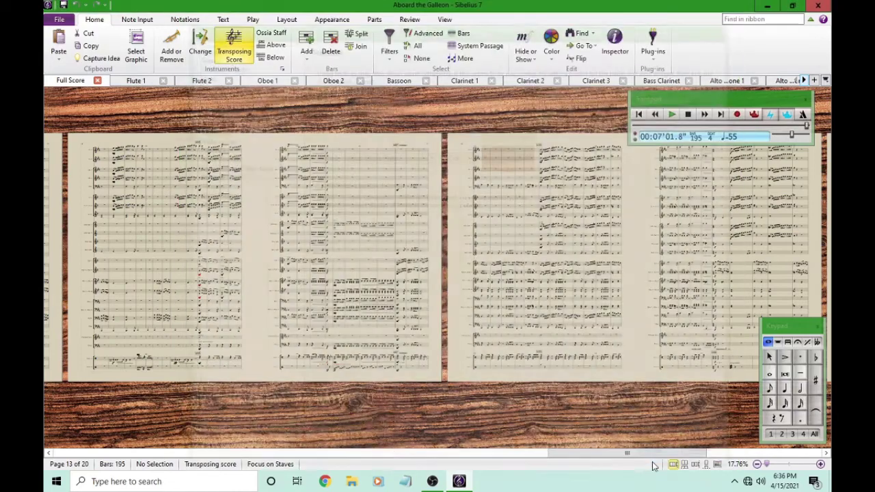
left_click(134, 82)
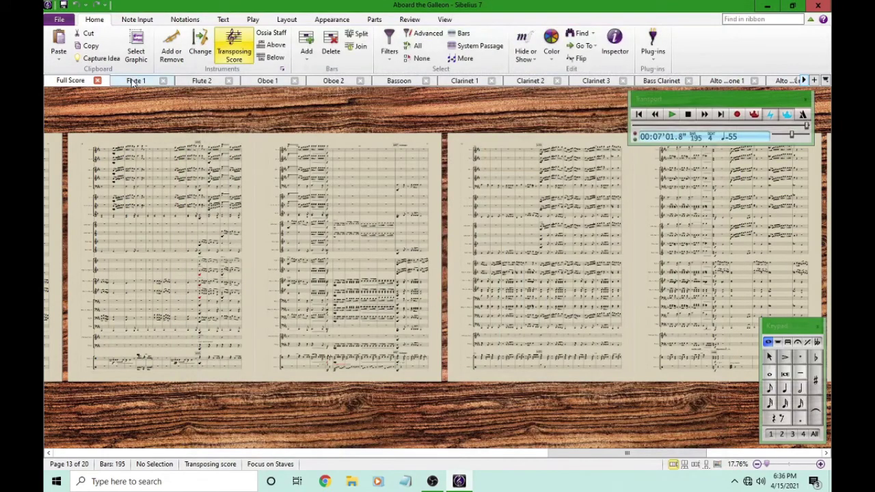
left_click(66, 83)
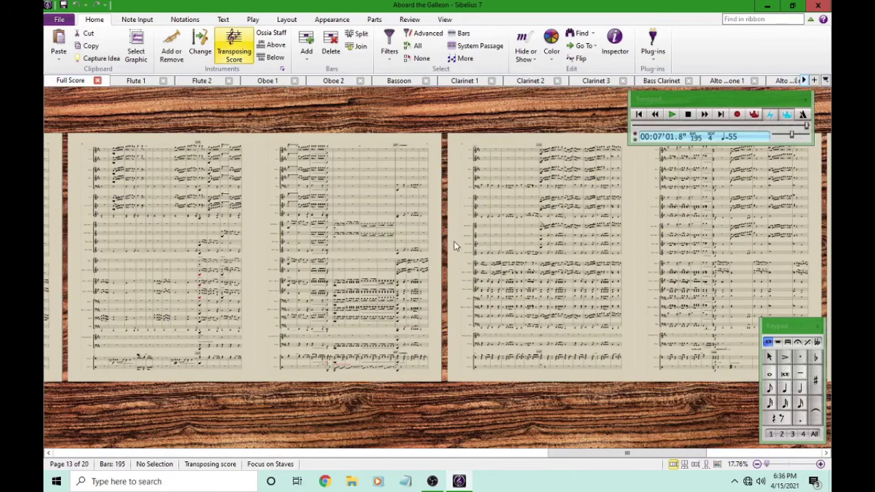